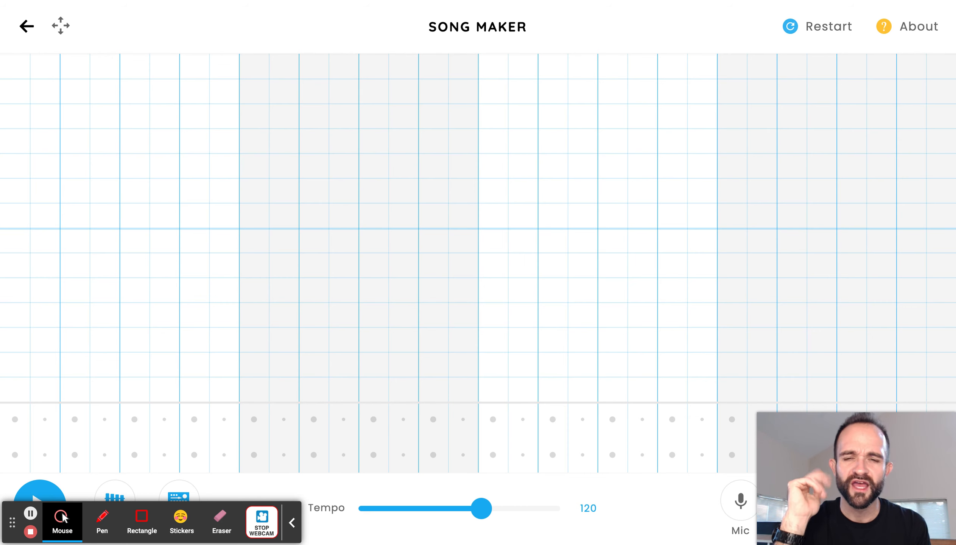
click(292, 523)
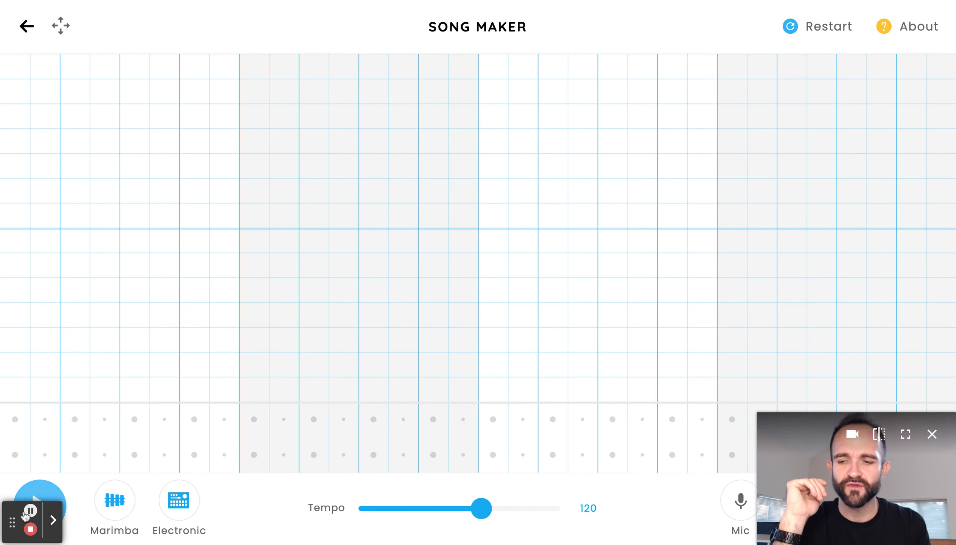
drag(14, 532, 359, 30)
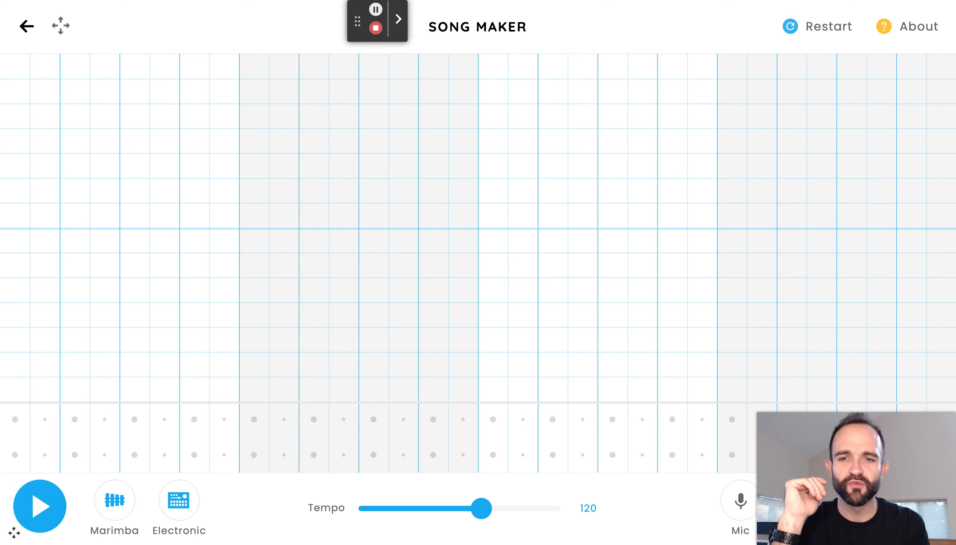
drag(889, 502, 888, 90)
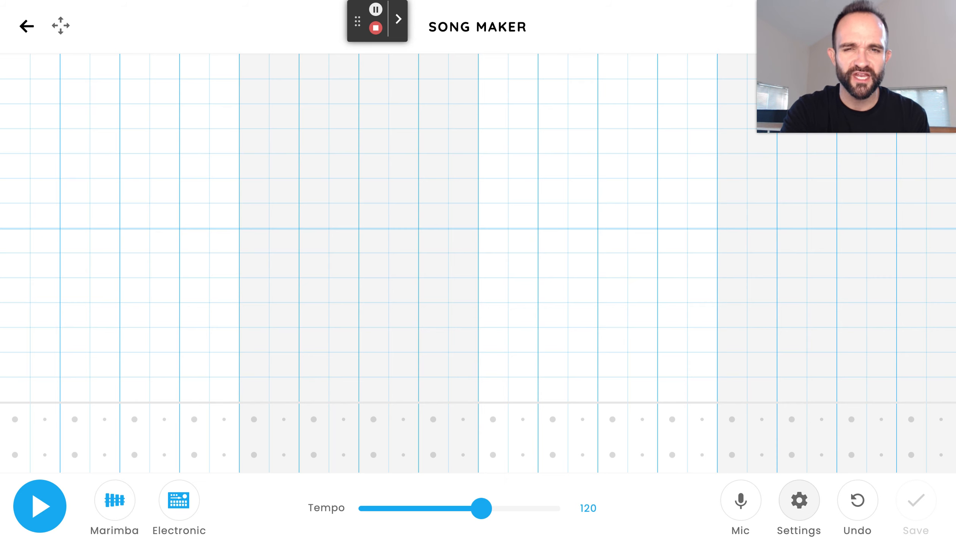
Set the song's tempo to 70
click(480, 516)
drag(480, 516, 426, 508)
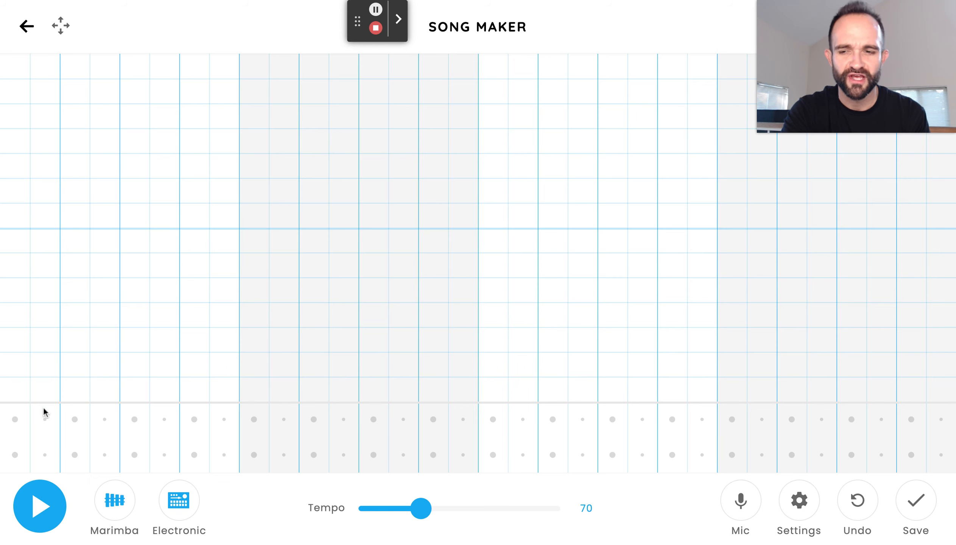
Place a C major chord on grid rows 1, 8, 10 and 12, counted up from the lowest, in columns 1 and 3
click(17, 397)
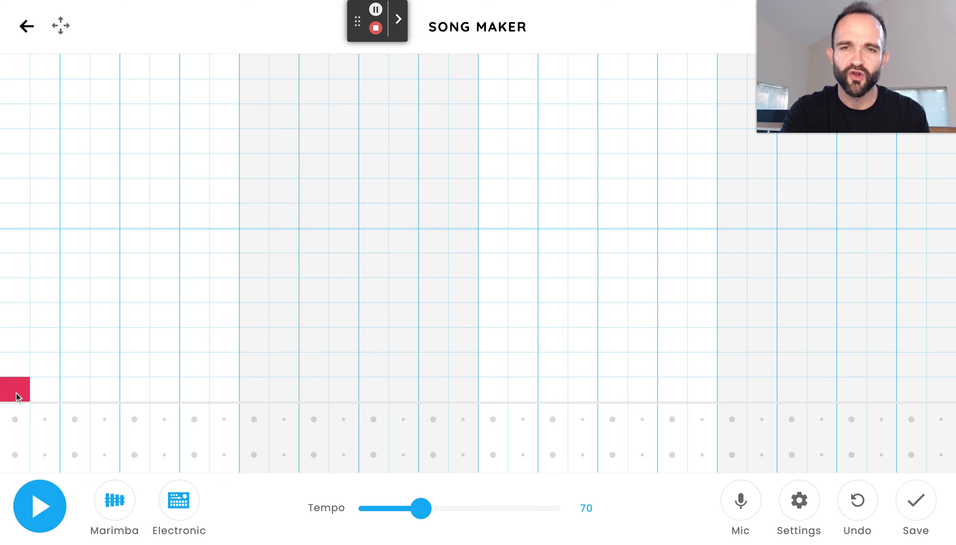
click(20, 224)
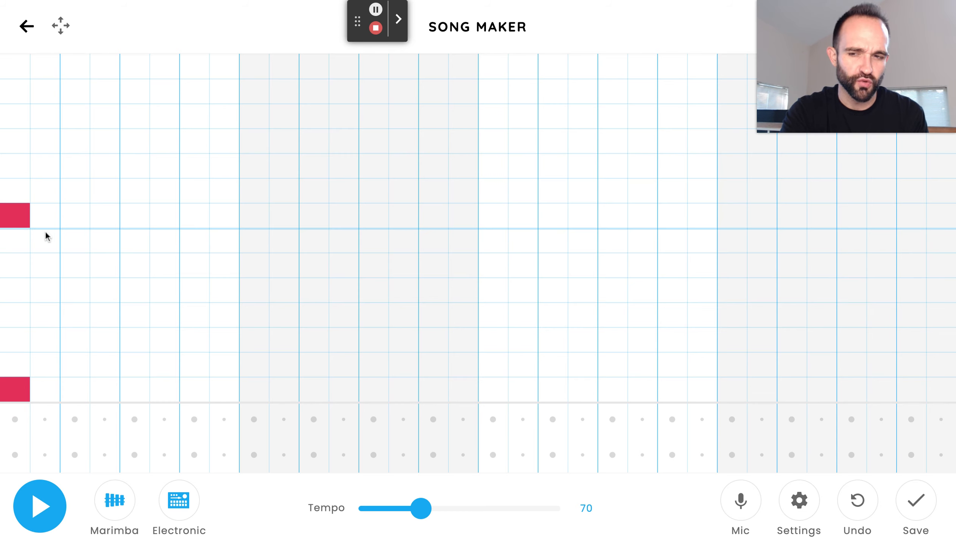
click(17, 165)
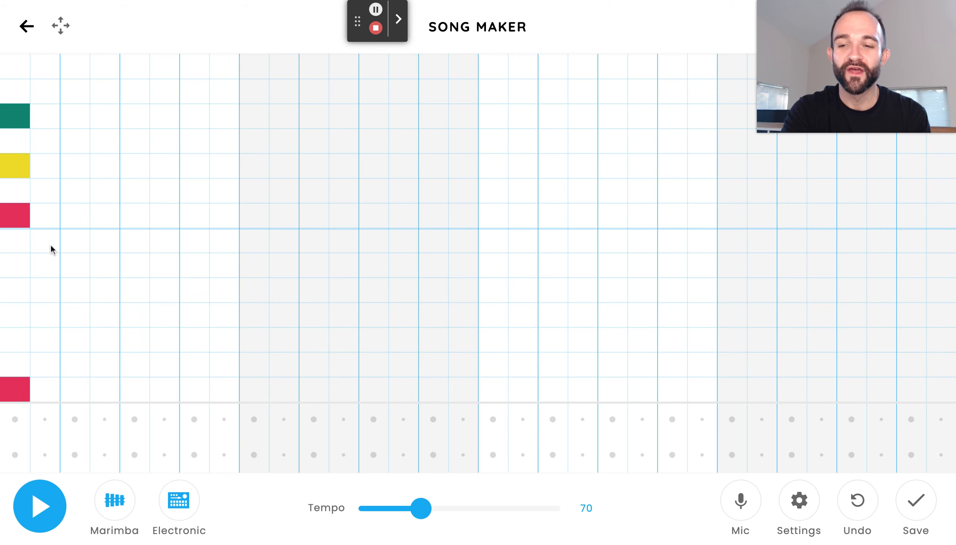
click(75, 391)
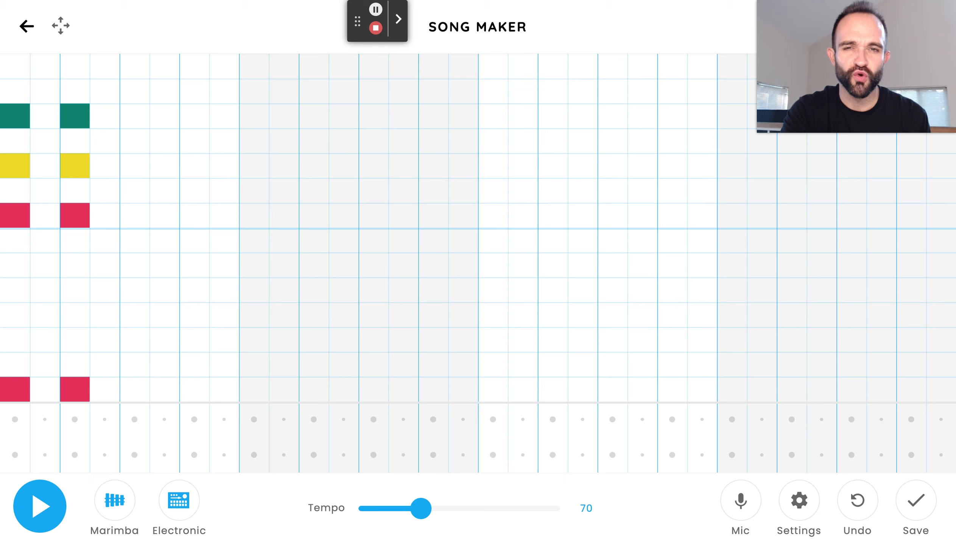
Add a G major chord on rows 5, 7, 9 and 12 in columns 5 and 7, and play the progression back
click(31, 505)
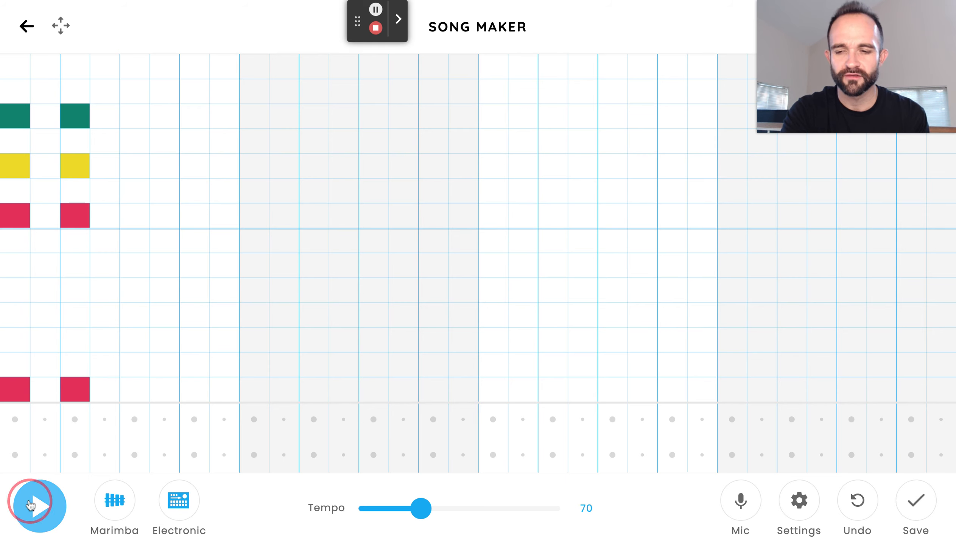
click(31, 505)
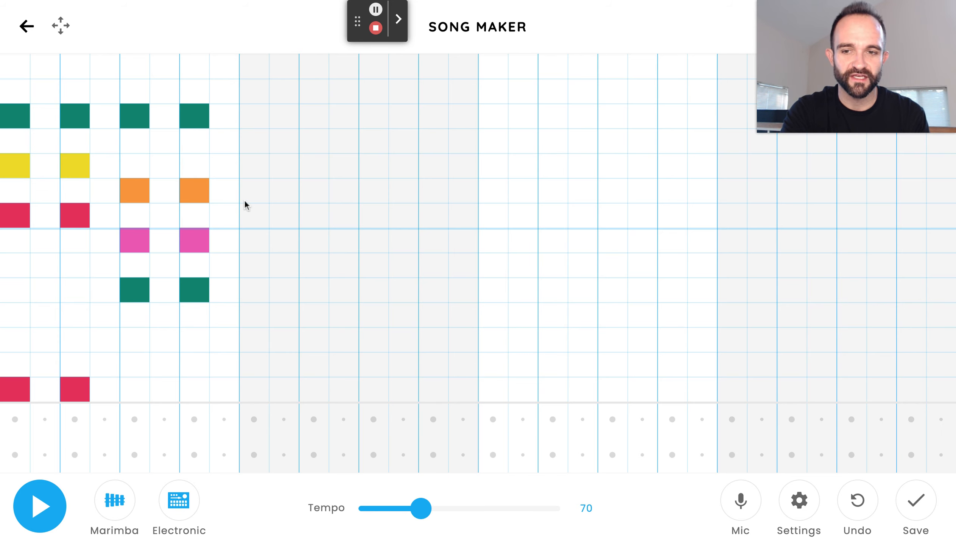
click(47, 516)
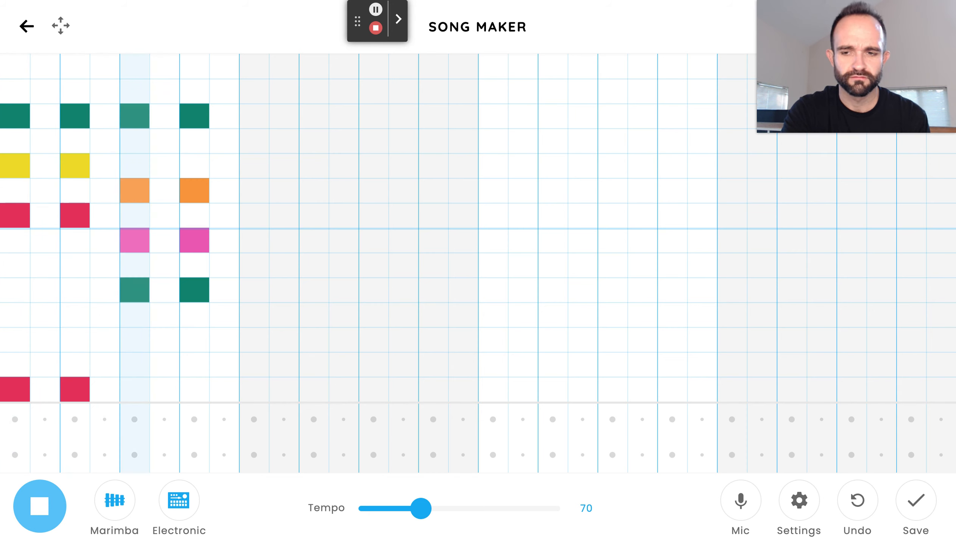
click(48, 517)
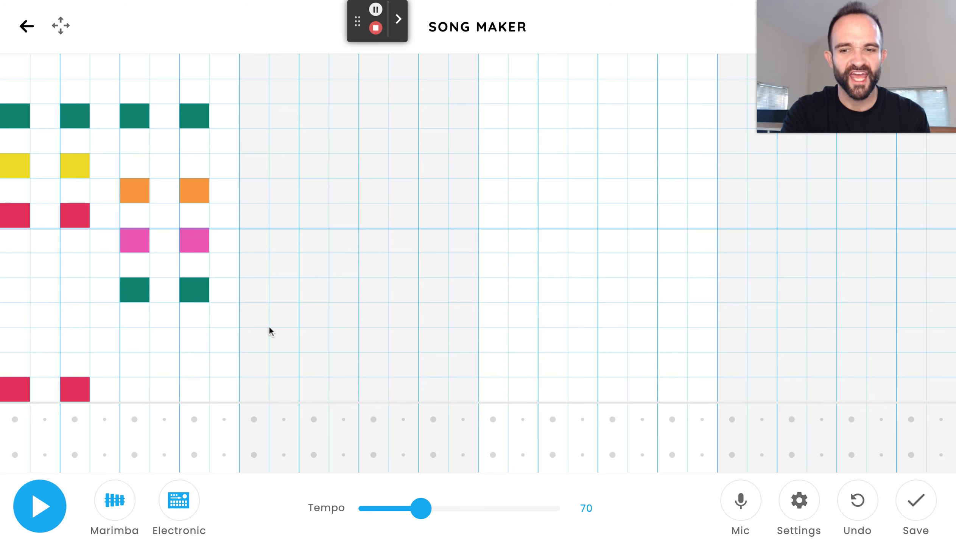
Place an A minor chord on rows 6, 8, 10 and 13 in columns 9 and 11, add a G chord in column 12, and check playback
click(253, 269)
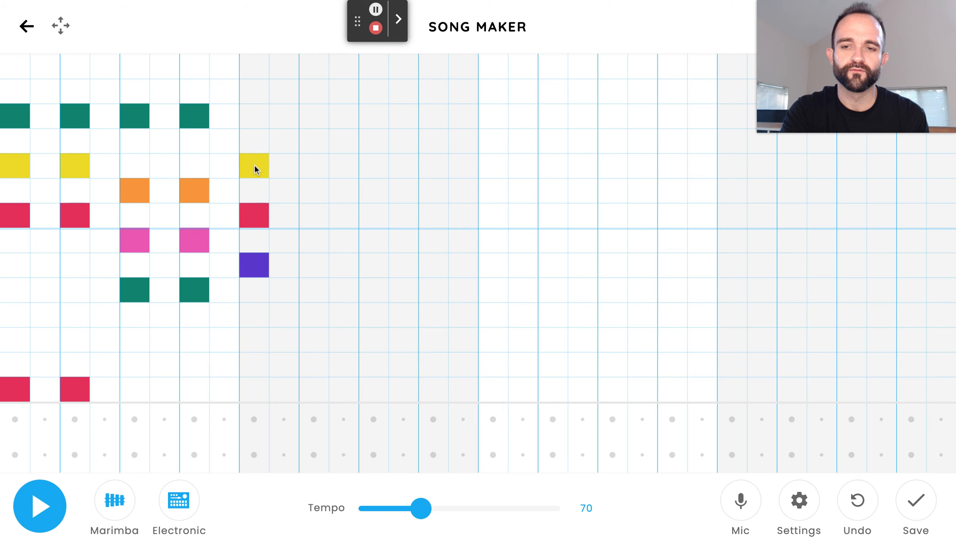
click(257, 90)
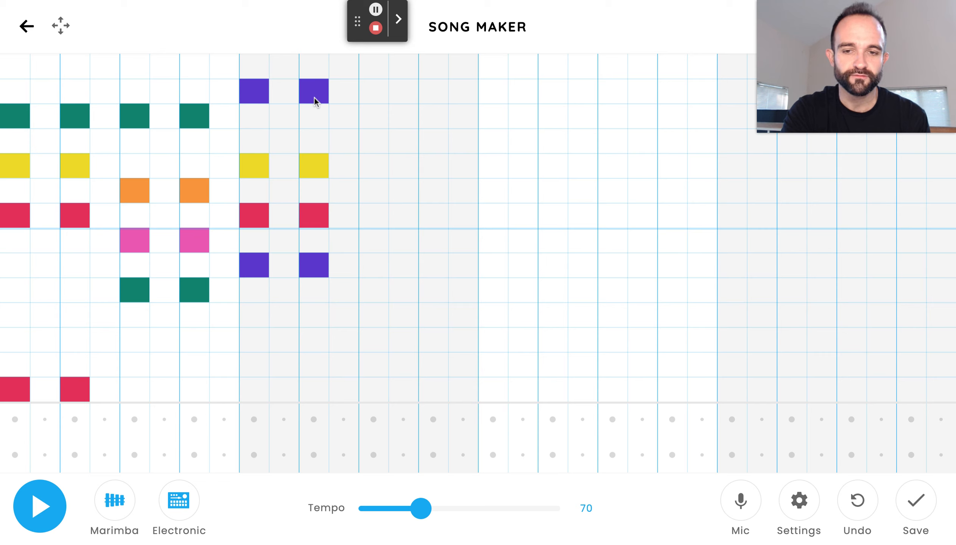
click(34, 526)
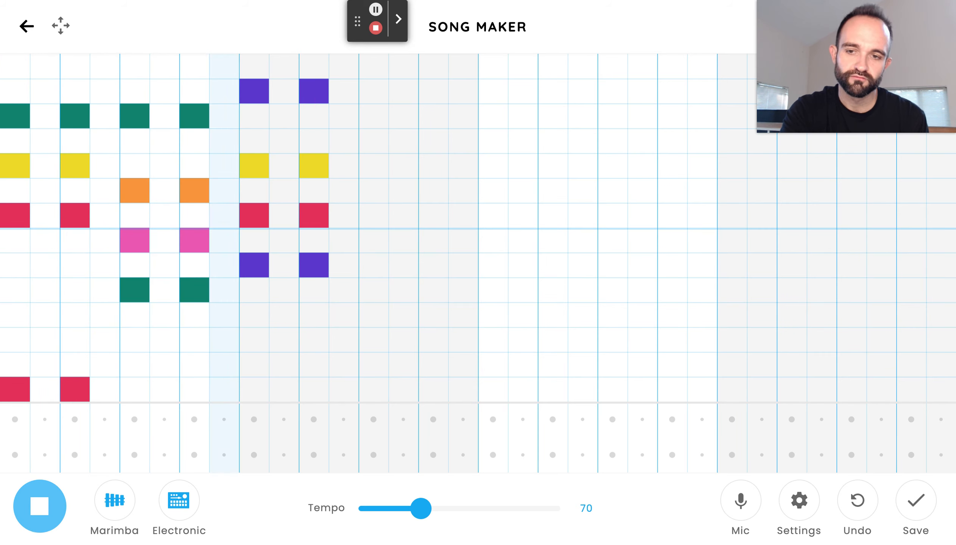
click(35, 522)
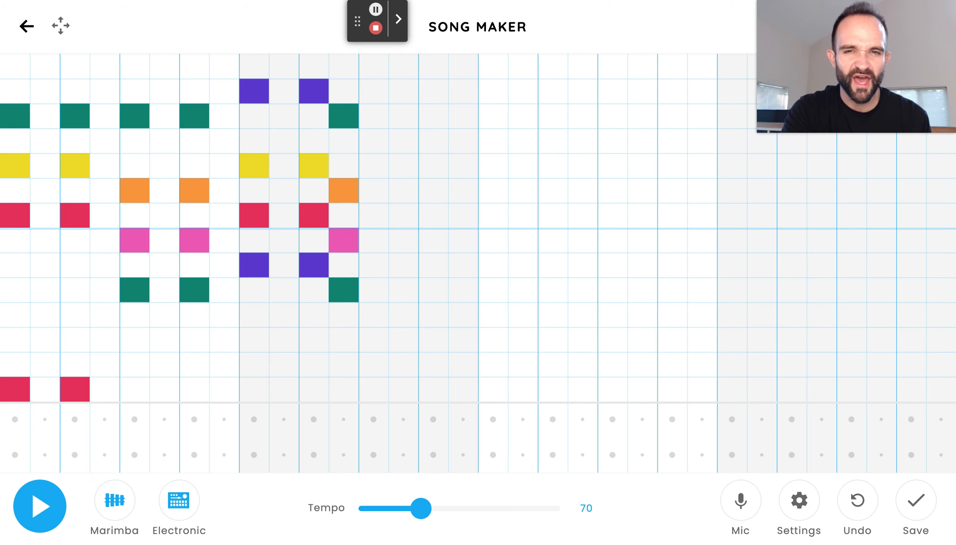
click(35, 511)
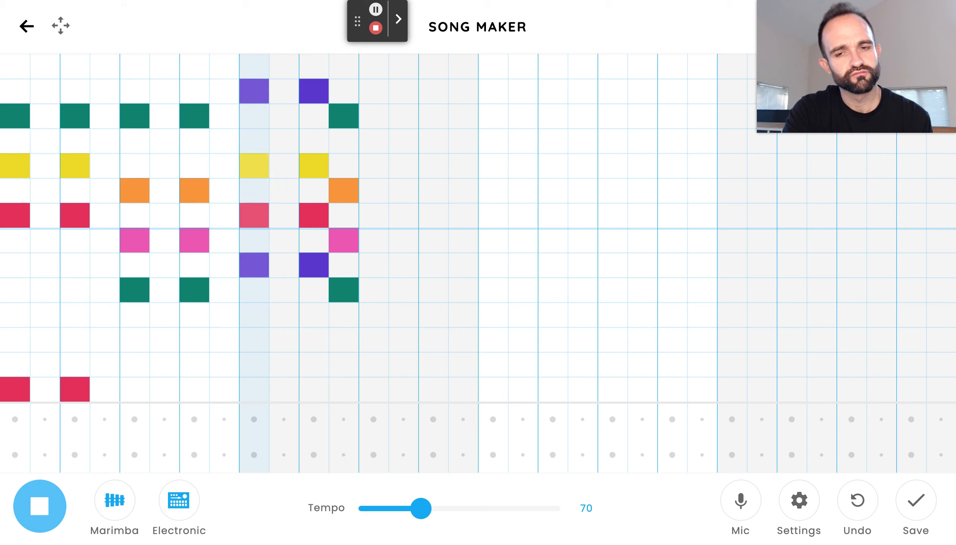
click(33, 510)
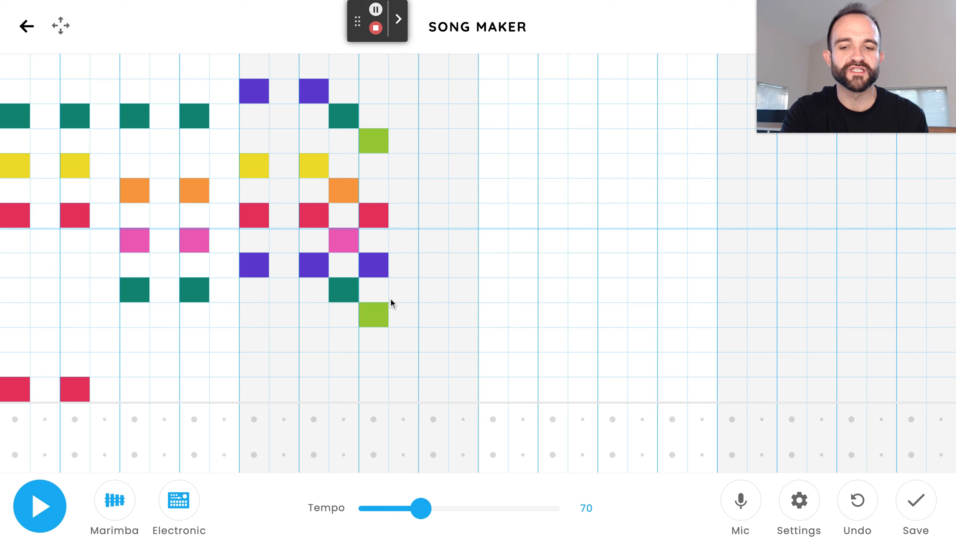
Place an F major chord on rows 4, 6, 8 and 11 in columns 13 and 15, and play the song back
click(443, 321)
click(435, 215)
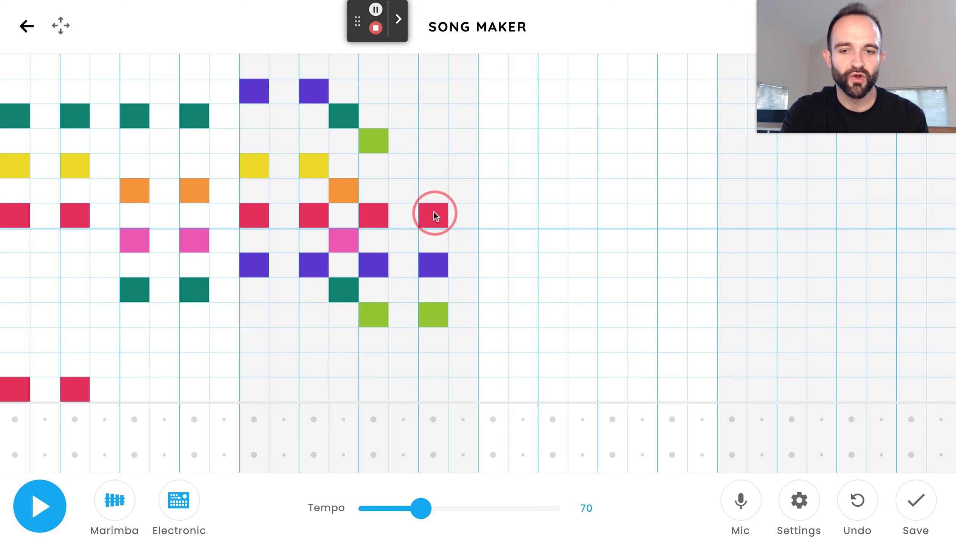
click(433, 140)
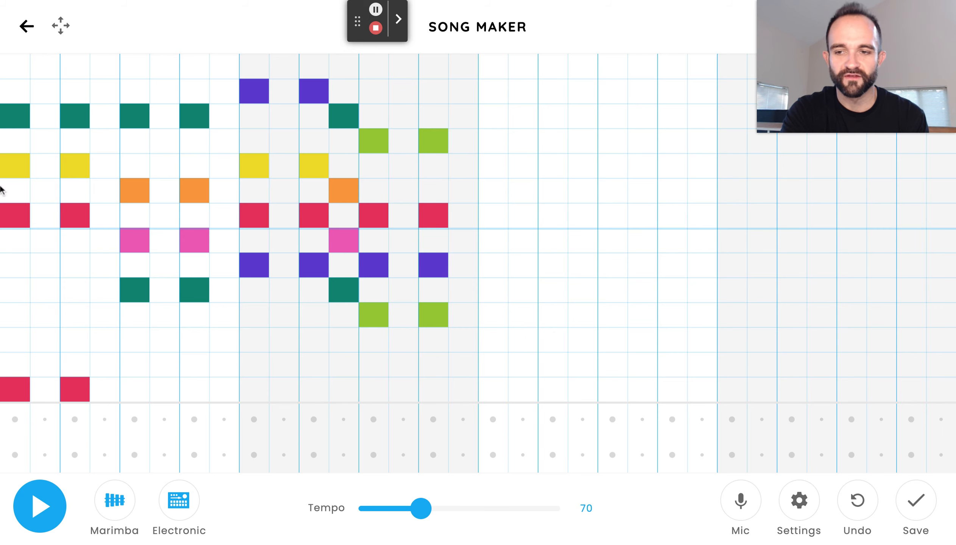
click(48, 514)
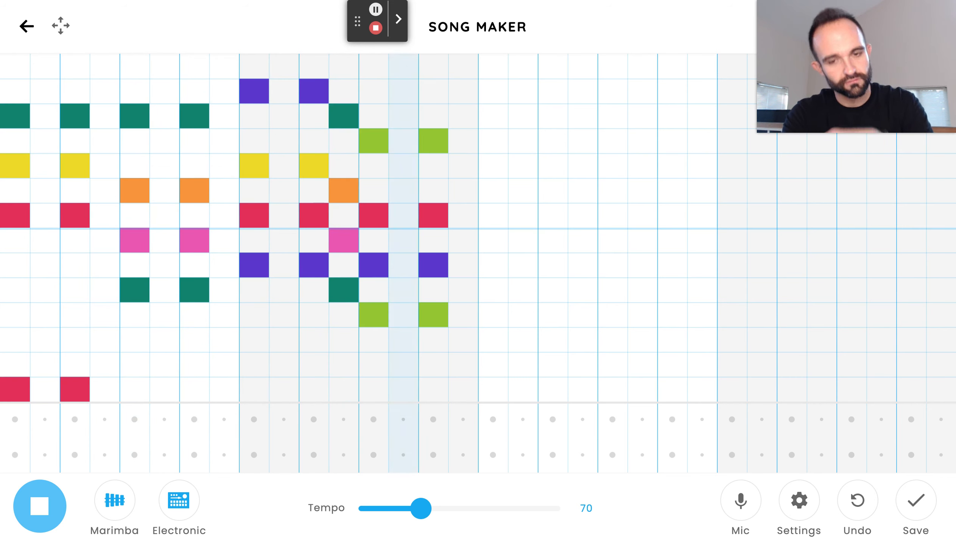
click(50, 512)
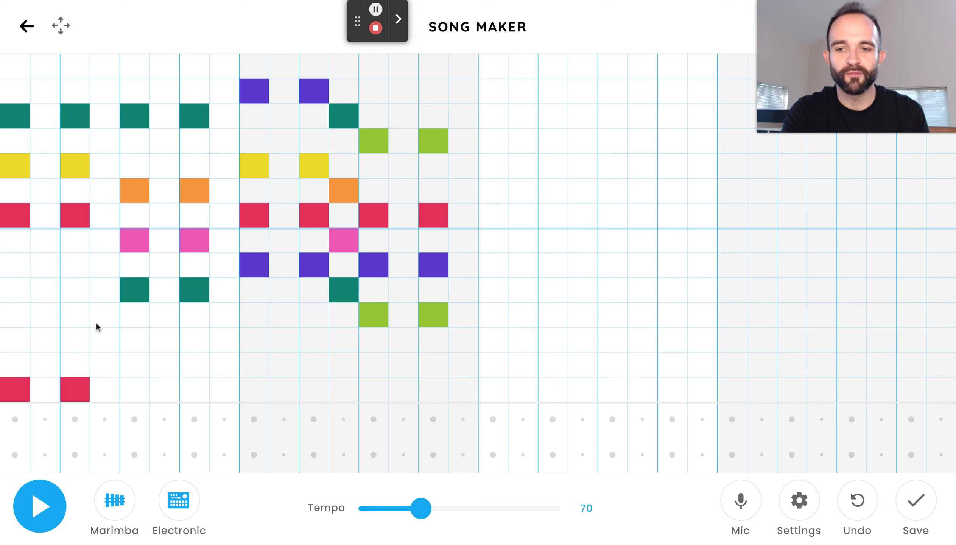
Repeat the opening C major chord on rows 1, 8, 10 and 12 in columns 17 and 19
click(495, 398)
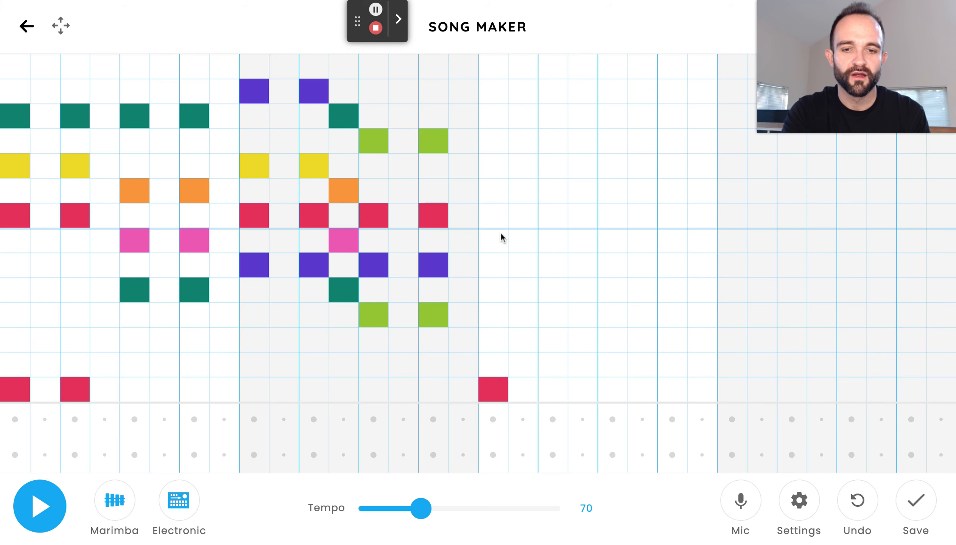
click(499, 217)
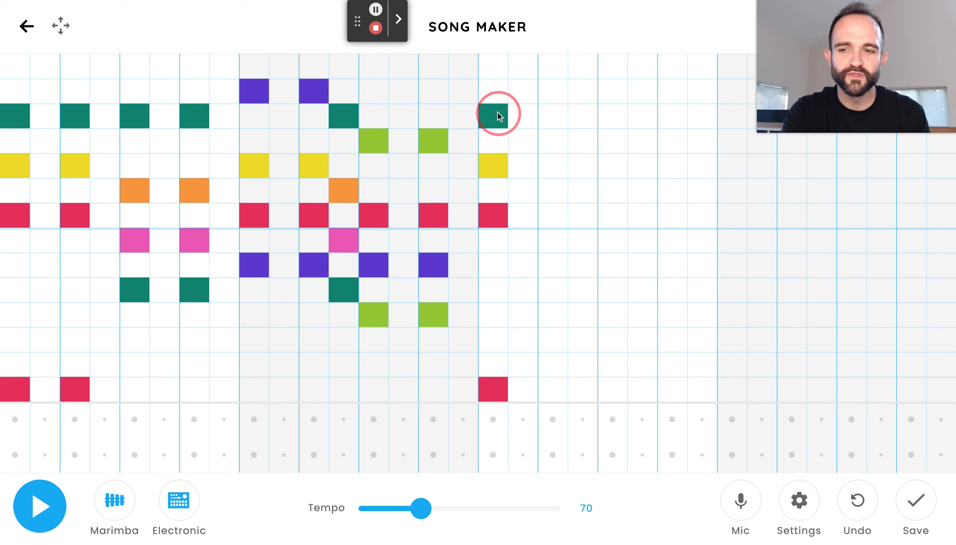
click(556, 393)
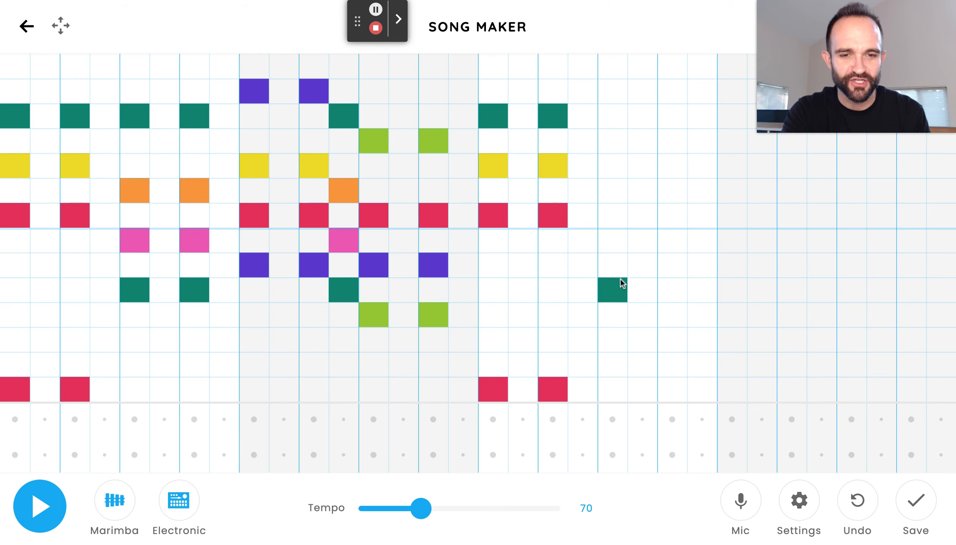
Repeat the G major chord on rows 5, 7, 9 and 12 in columns 21 and 23, and play the song back
click(621, 239)
click(615, 189)
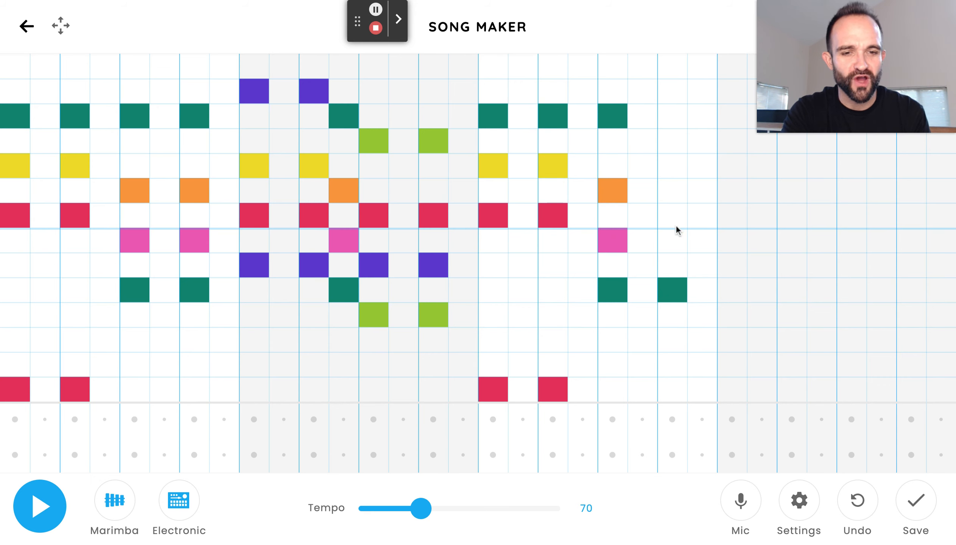
click(672, 190)
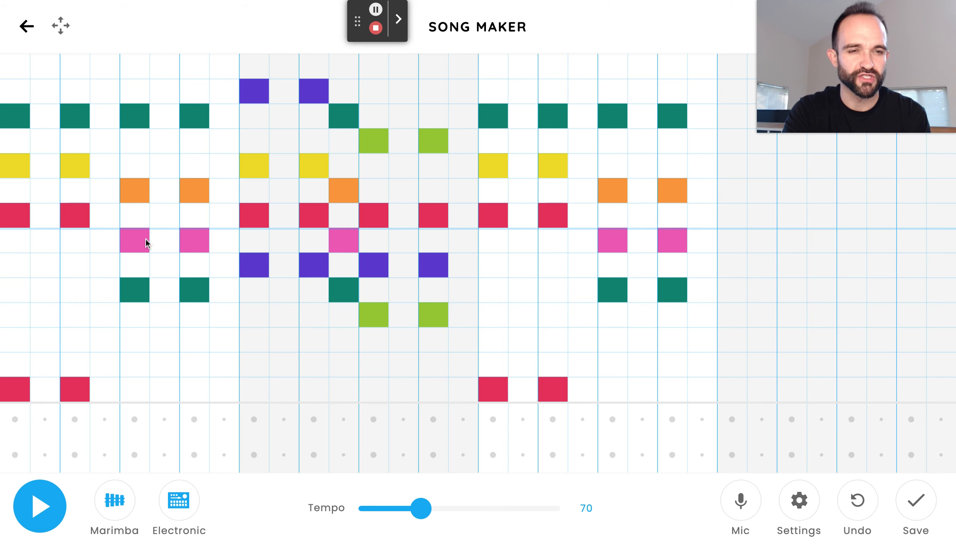
click(43, 517)
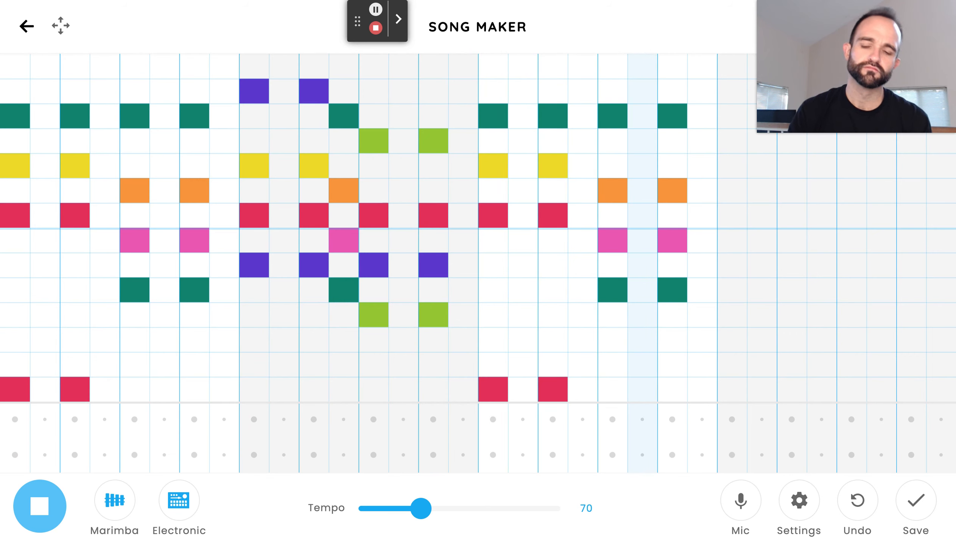
key(space)
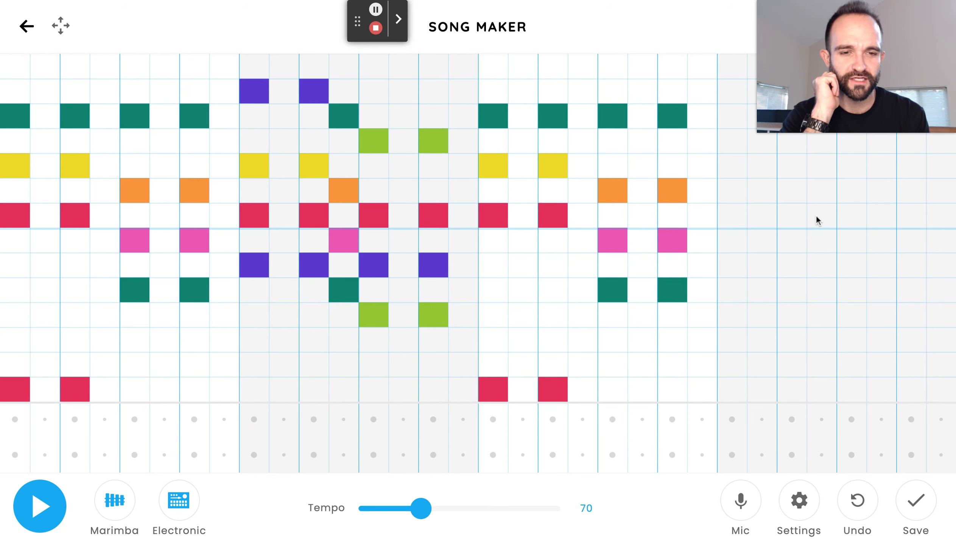
Place an F major chord on rows 4, 8, 11 and 13 in column 25, and play the song back
drag(873, 70, 873, 482)
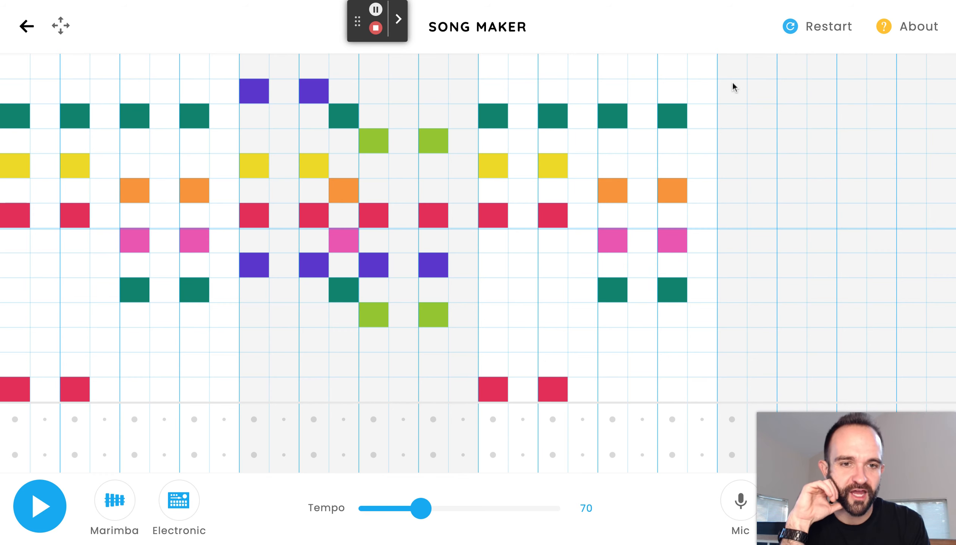
click(744, 187)
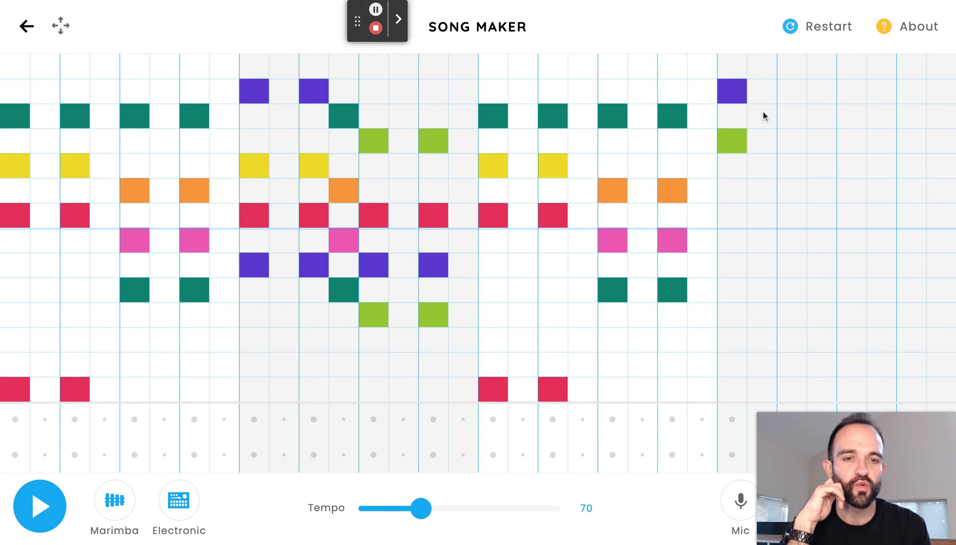
click(729, 217)
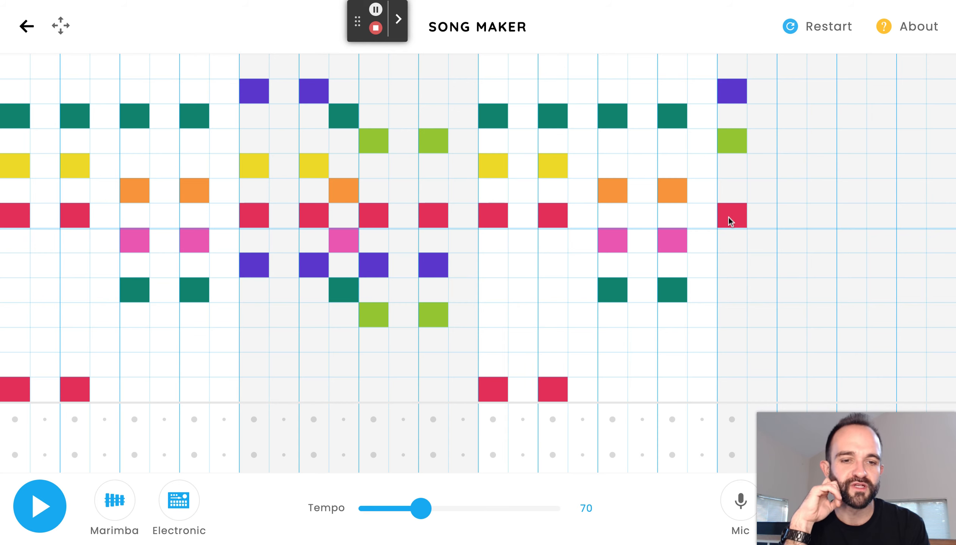
click(733, 320)
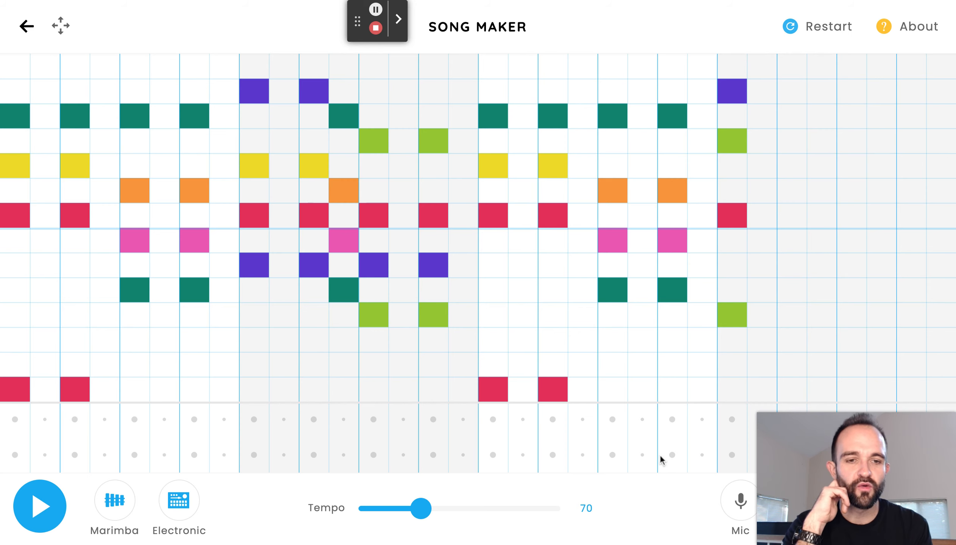
click(43, 511)
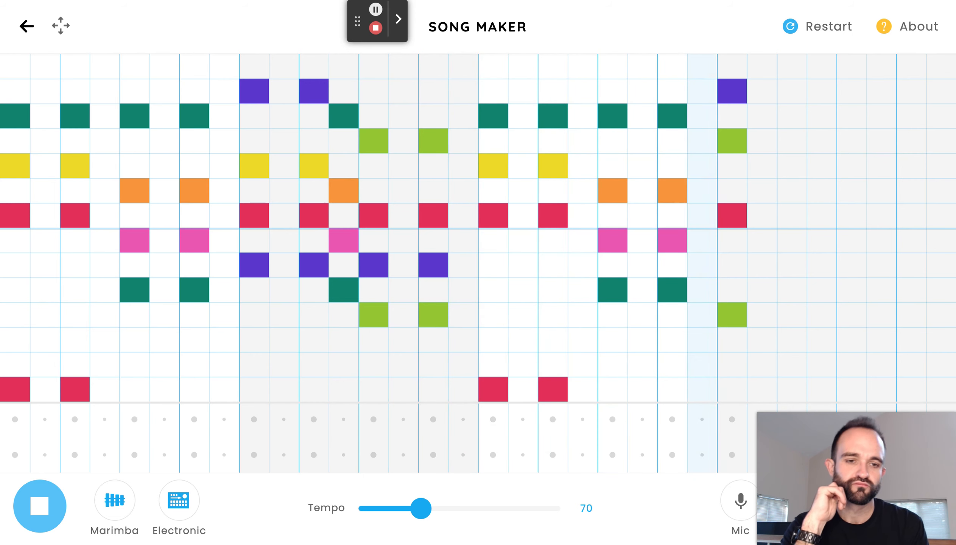
key(space)
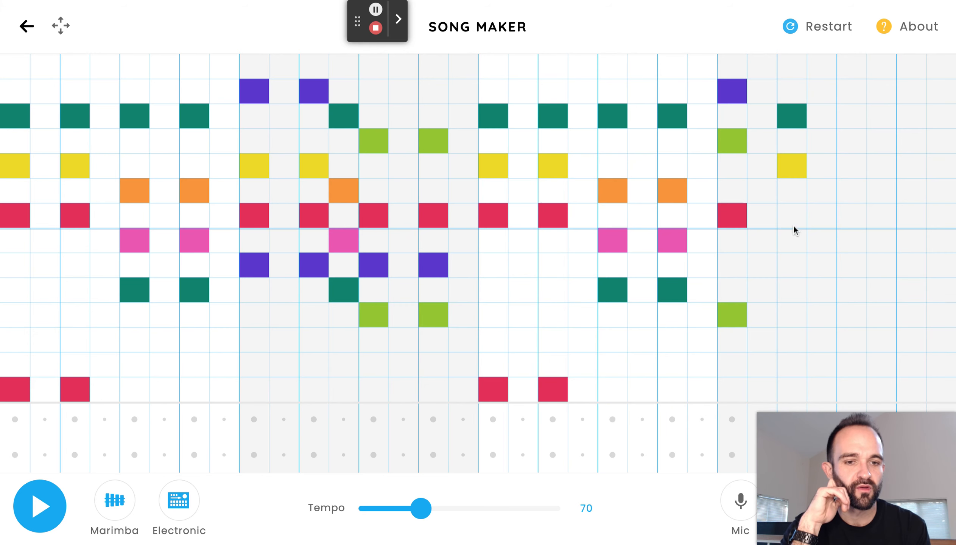
Complete an E minor chord on rows 3, 7, 10 and 12 in column 27 and a D minor chord on rows 2, 6, 9 and 11 in column 28
click(789, 336)
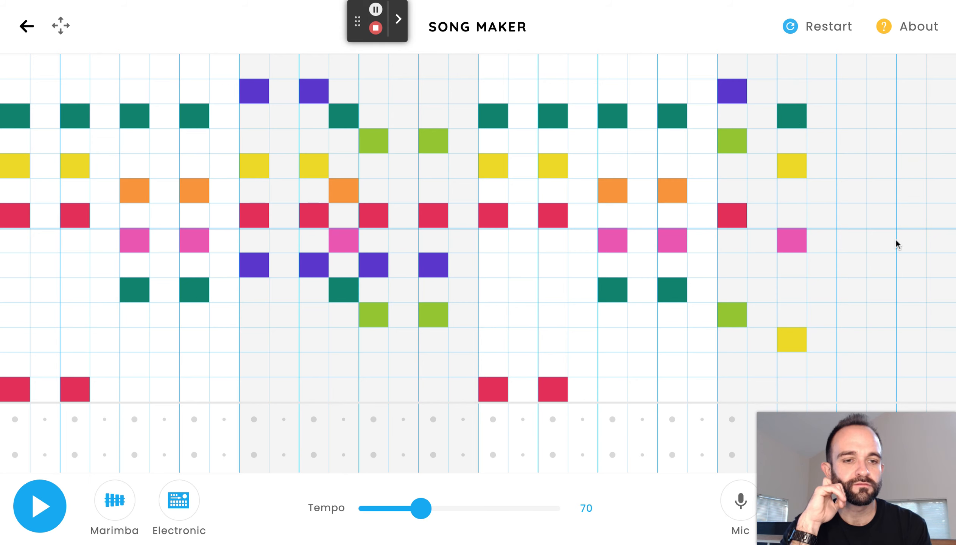
click(824, 366)
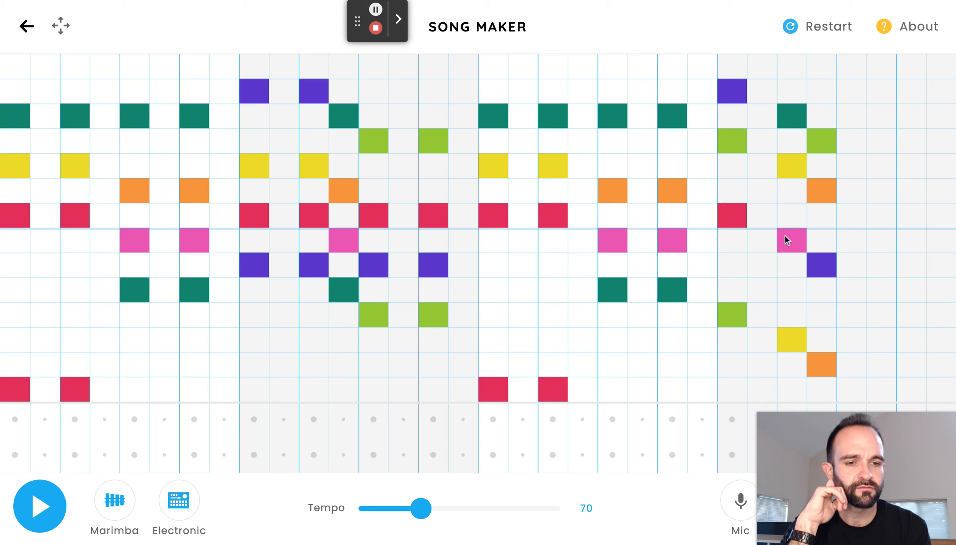
Place a C major chord on rows 1, 5, 8, 10 and 12 in columns 29 and 31, and play the song back
click(849, 391)
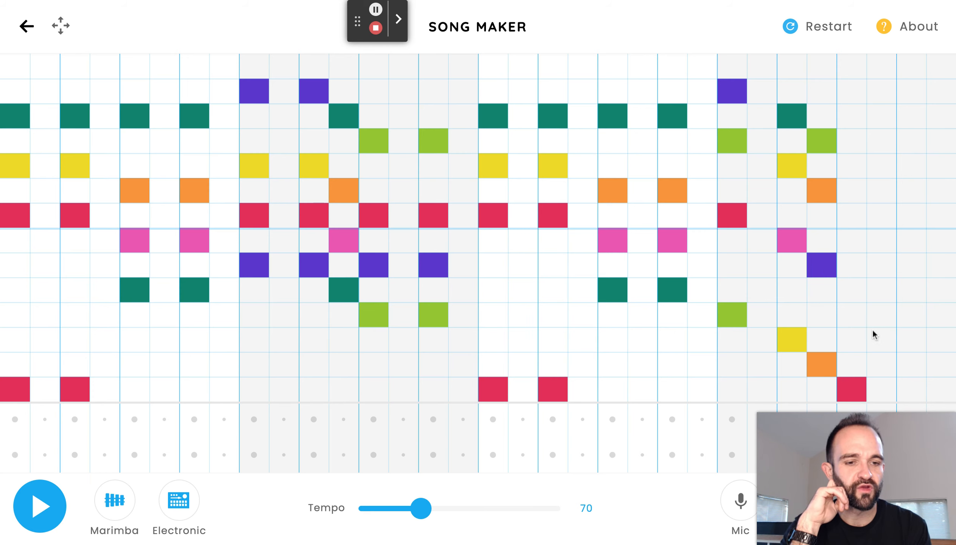
click(852, 287)
click(854, 214)
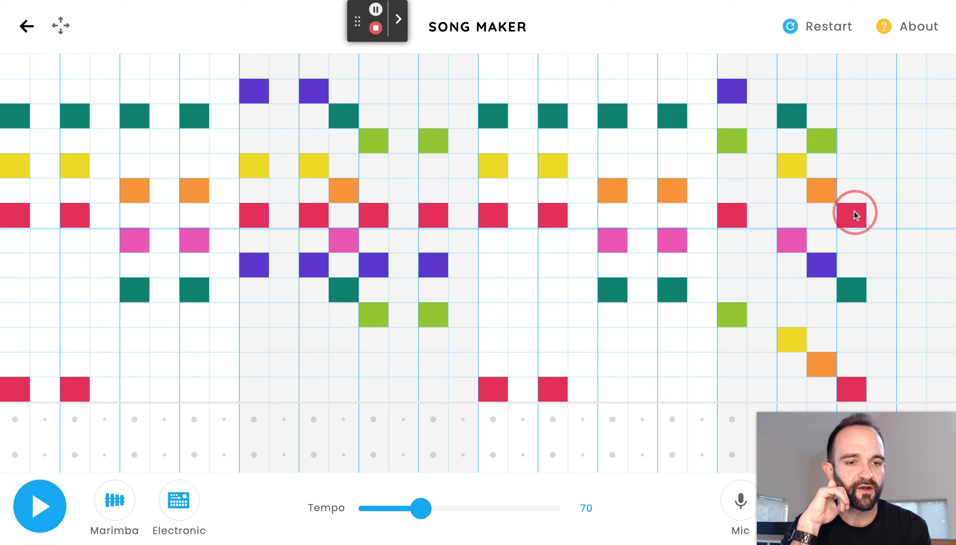
click(858, 167)
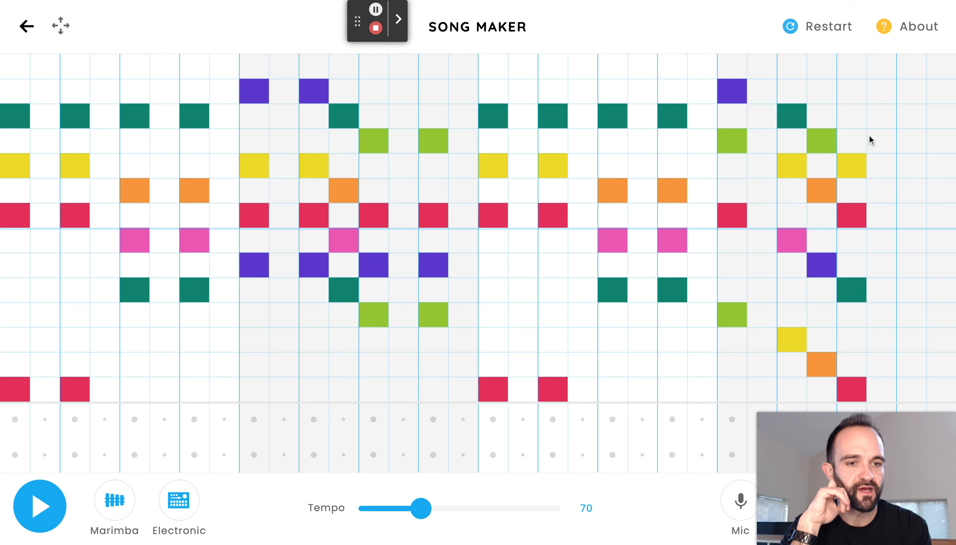
click(857, 112)
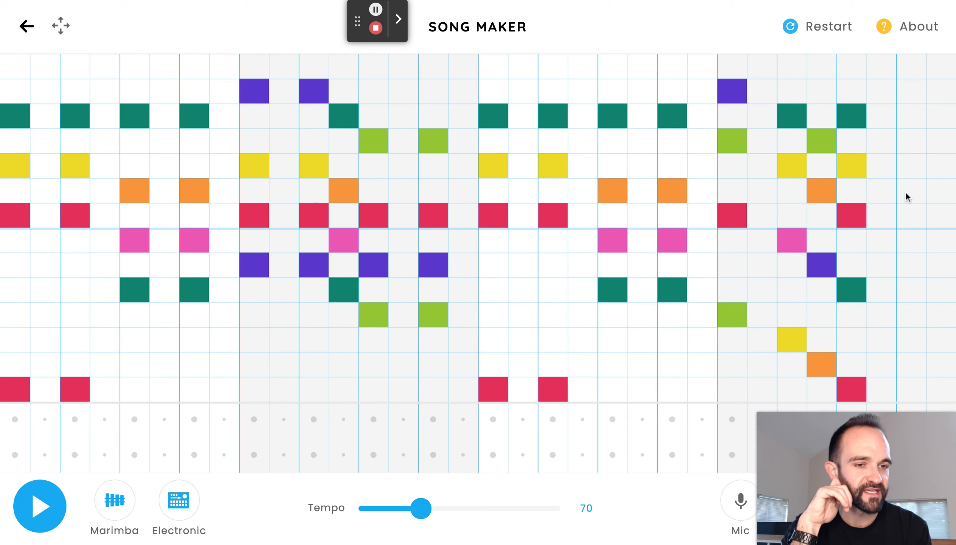
click(915, 387)
click(909, 290)
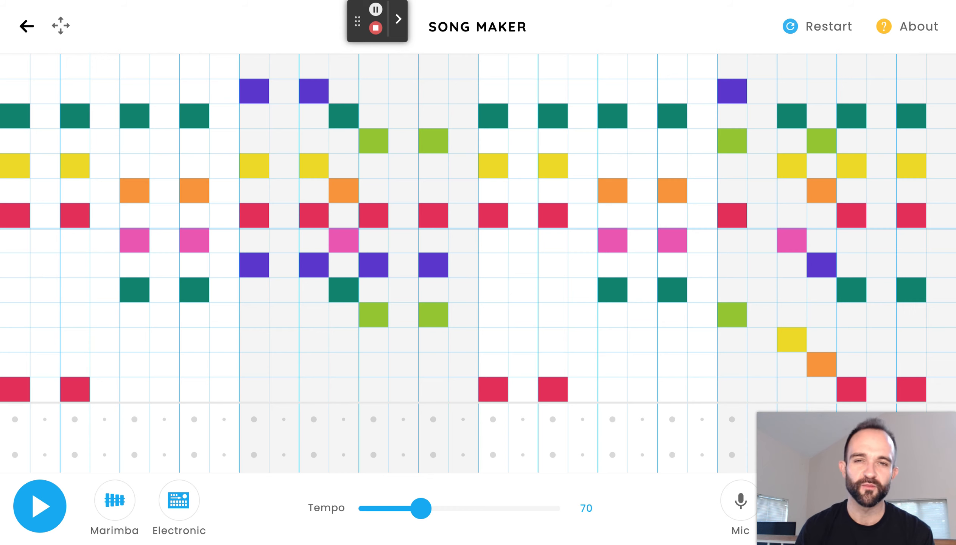
click(44, 506)
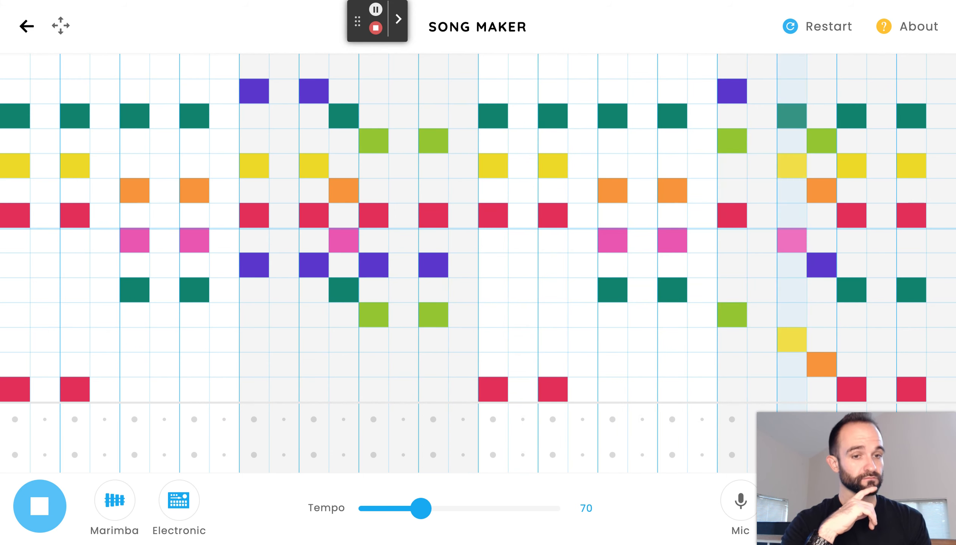
key(space)
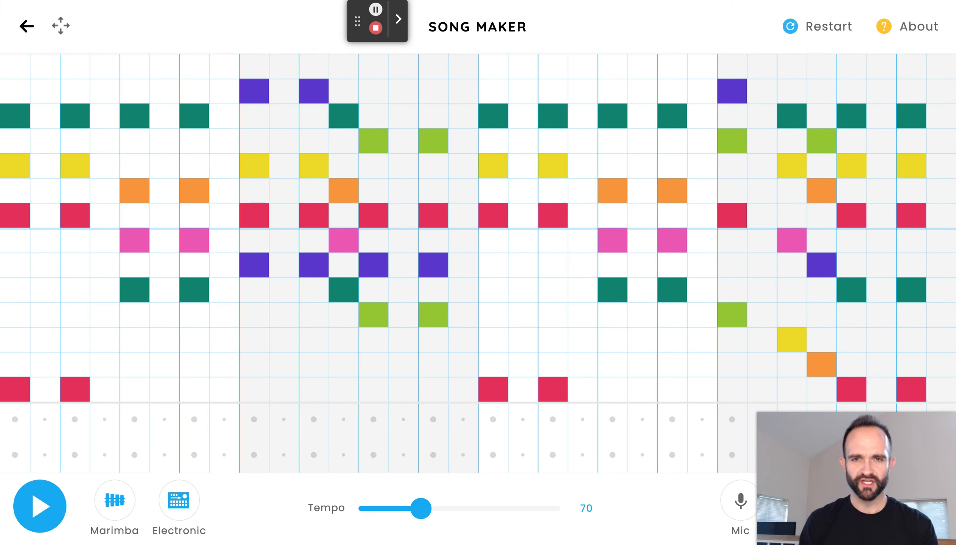
Change the melody instrument to Piano and play the song back
click(115, 500)
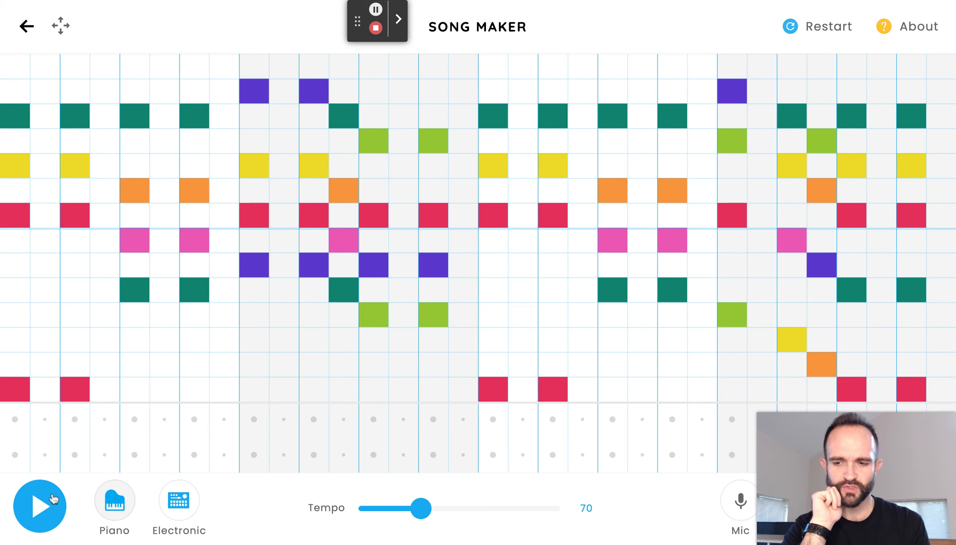
click(40, 503)
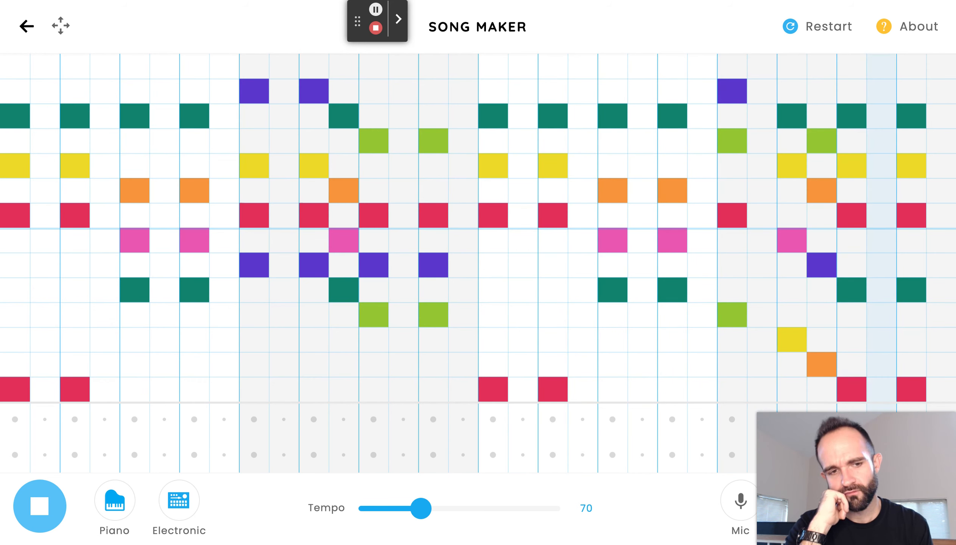
click(39, 497)
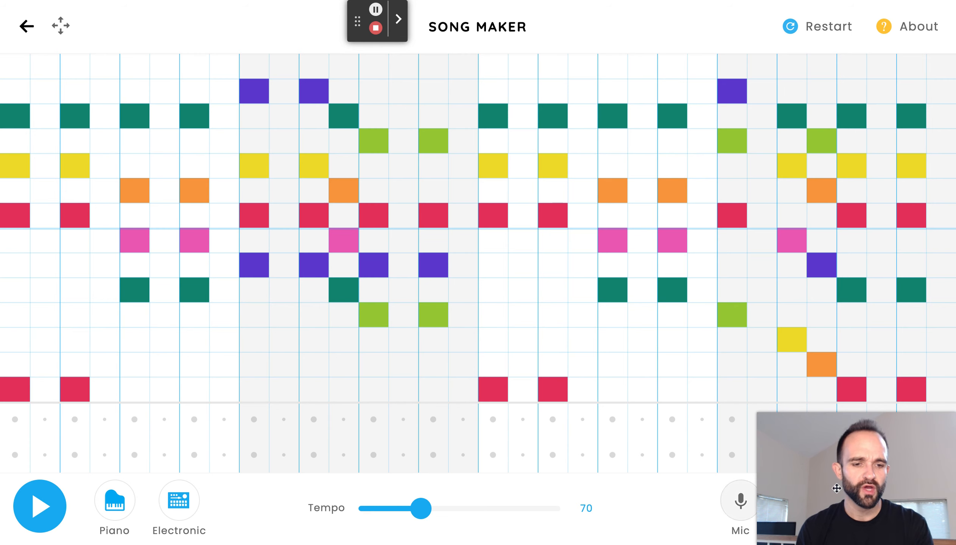
Add percussion to every fourth column: circle hits on the lower row from column 1 to 29, triangle hits on the upper row from column 3 to 31
drag(837, 498, 836, 489)
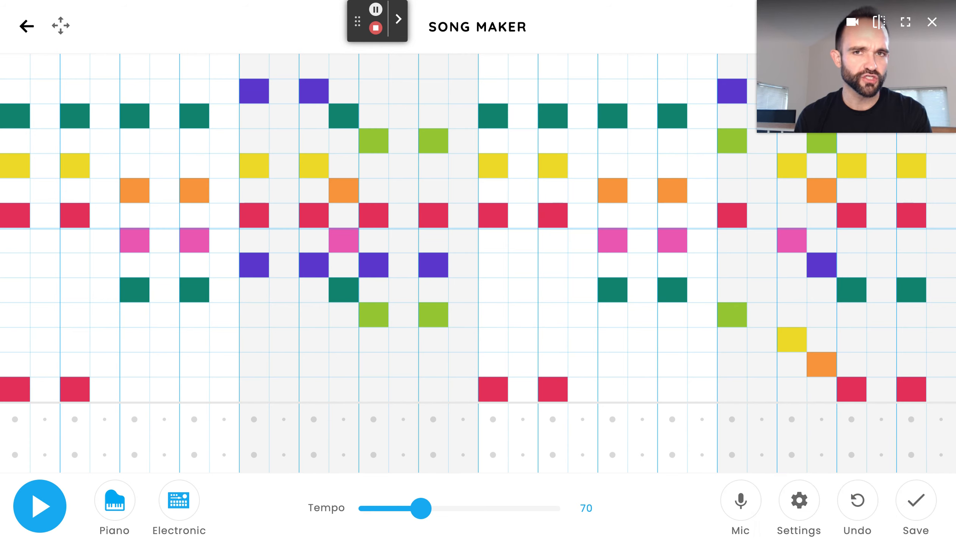
click(15, 455)
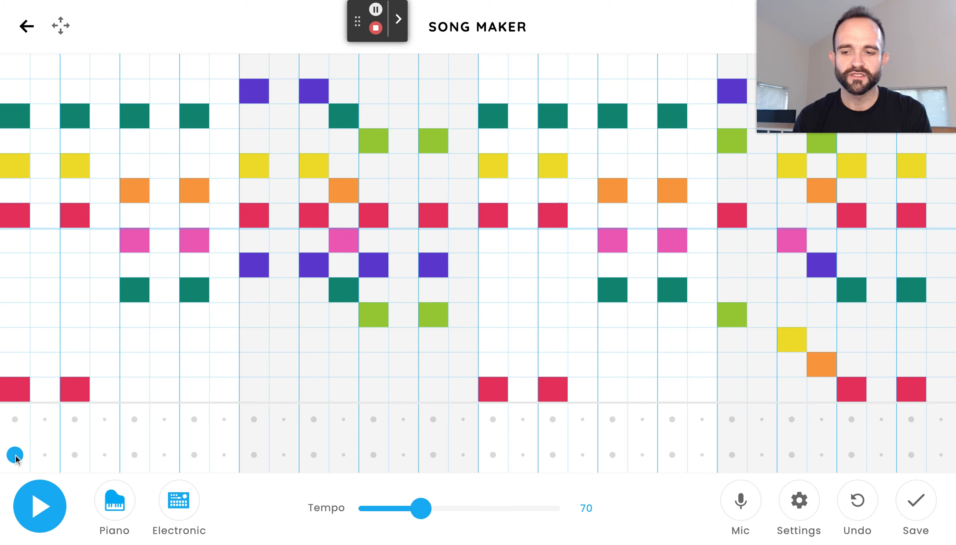
click(74, 419)
click(134, 455)
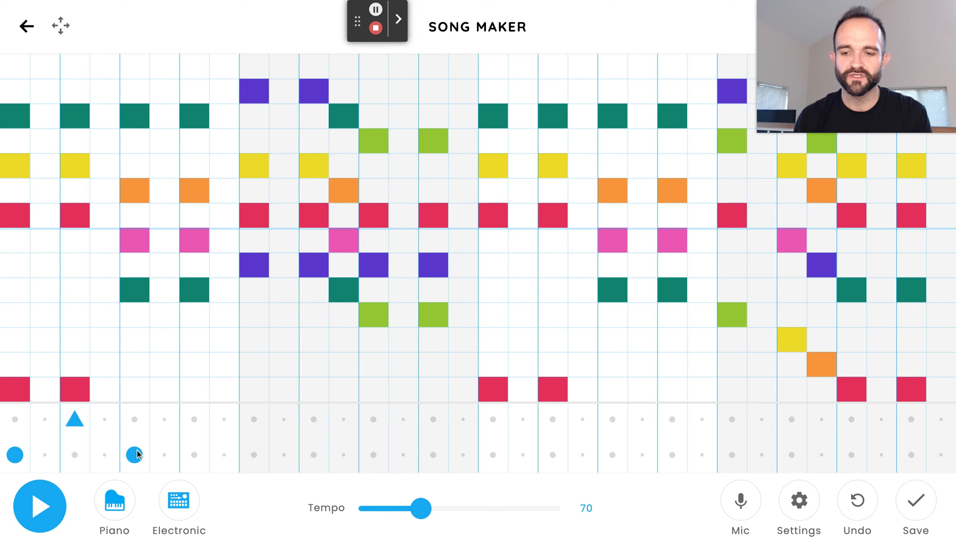
click(254, 454)
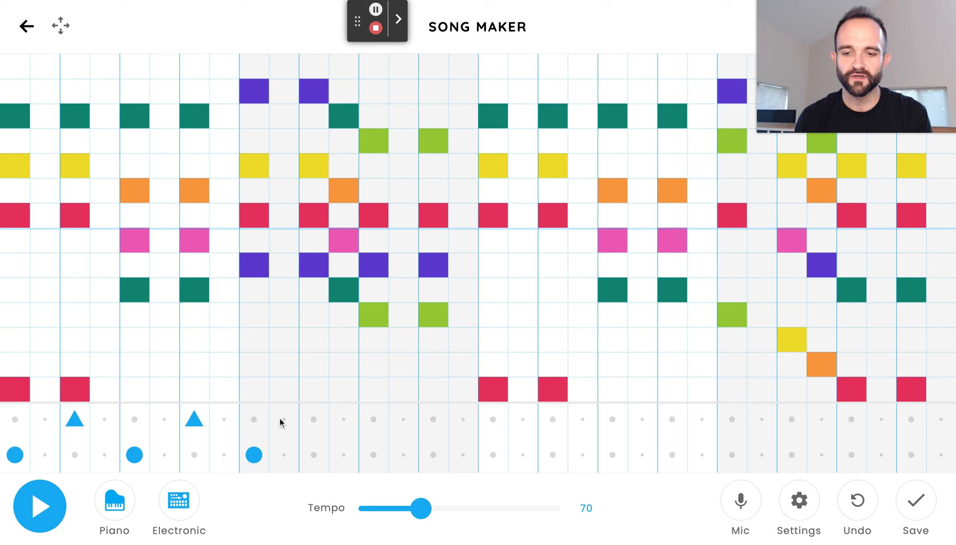
click(374, 455)
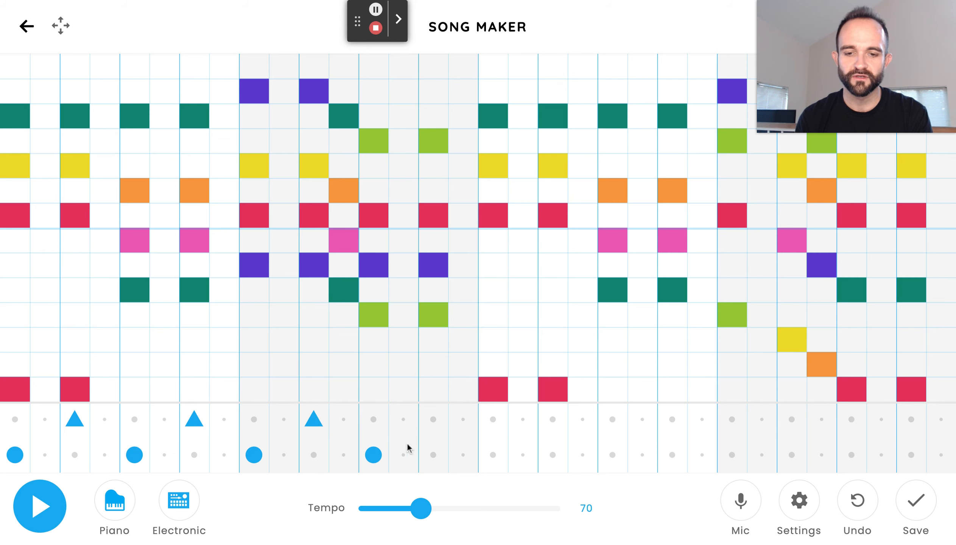
click(434, 418)
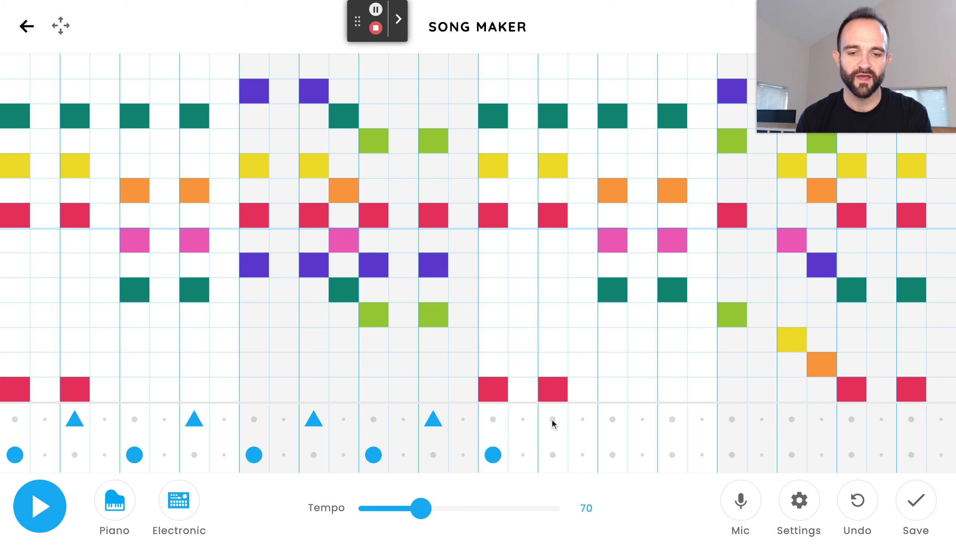
click(670, 418)
click(733, 455)
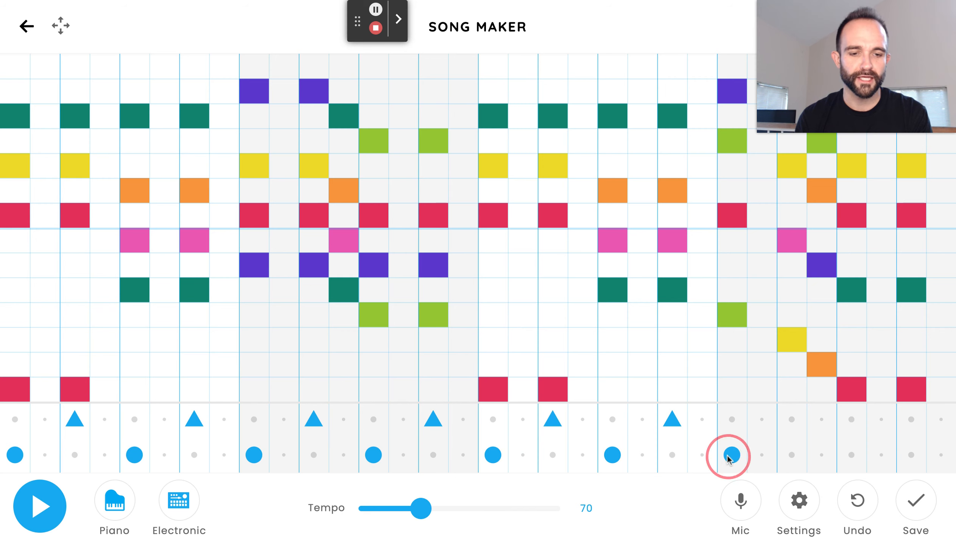
click(785, 417)
click(851, 454)
click(912, 418)
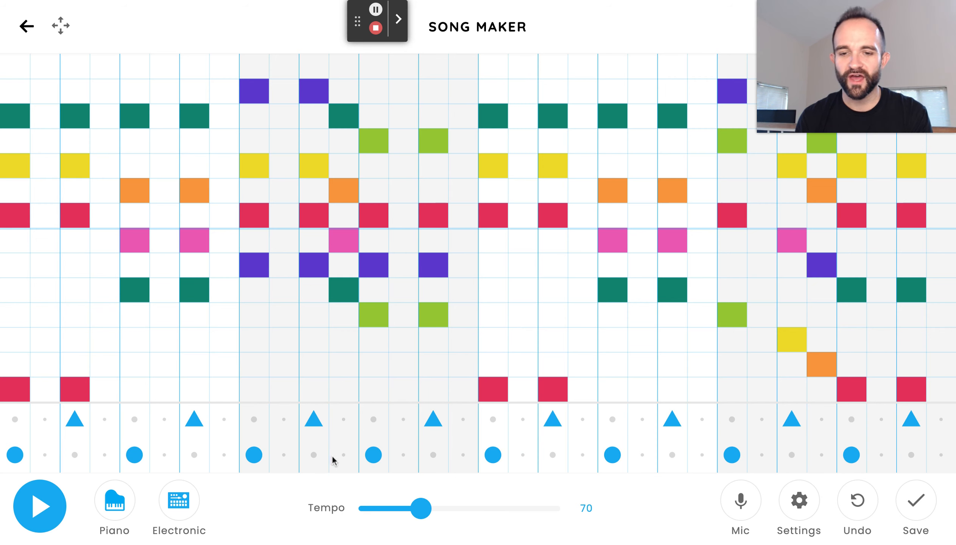
Play the song with percussion, cycling the melody instrument through Strings to Marimba during playback, and stop it
click(39, 507)
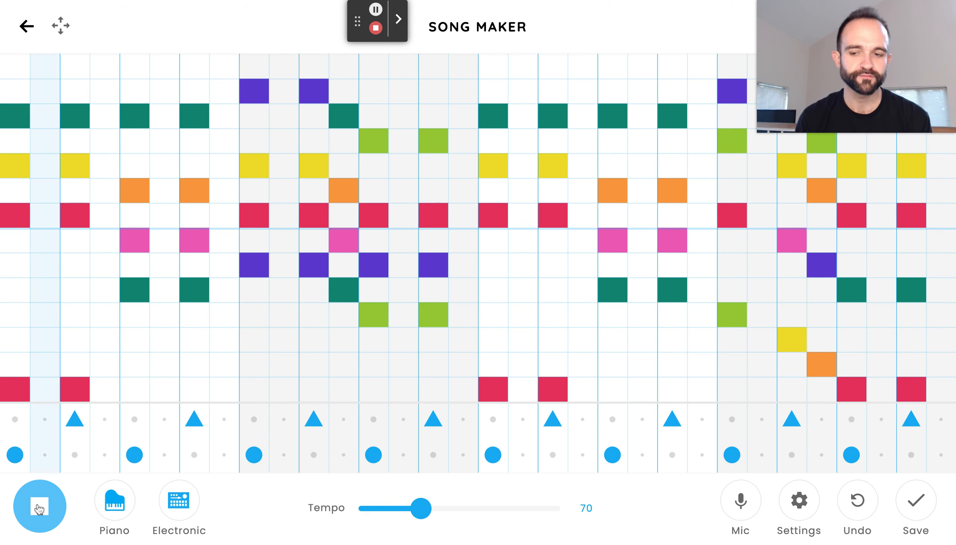
click(106, 505)
click(114, 505)
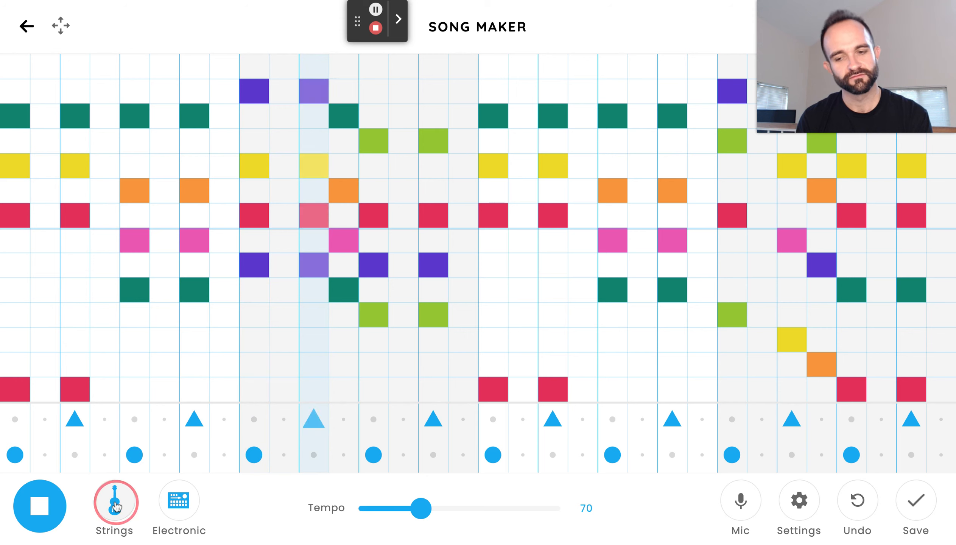
click(115, 506)
click(115, 506)
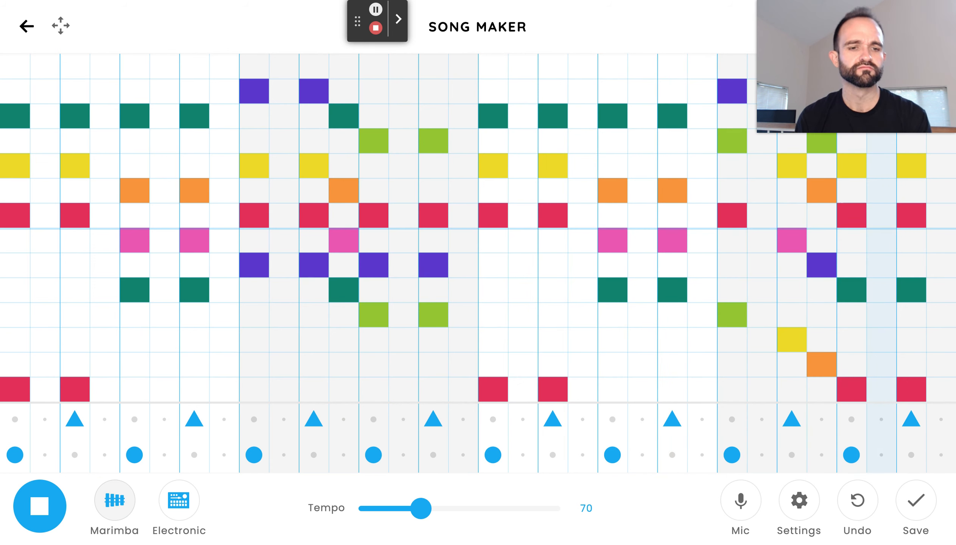
click(42, 507)
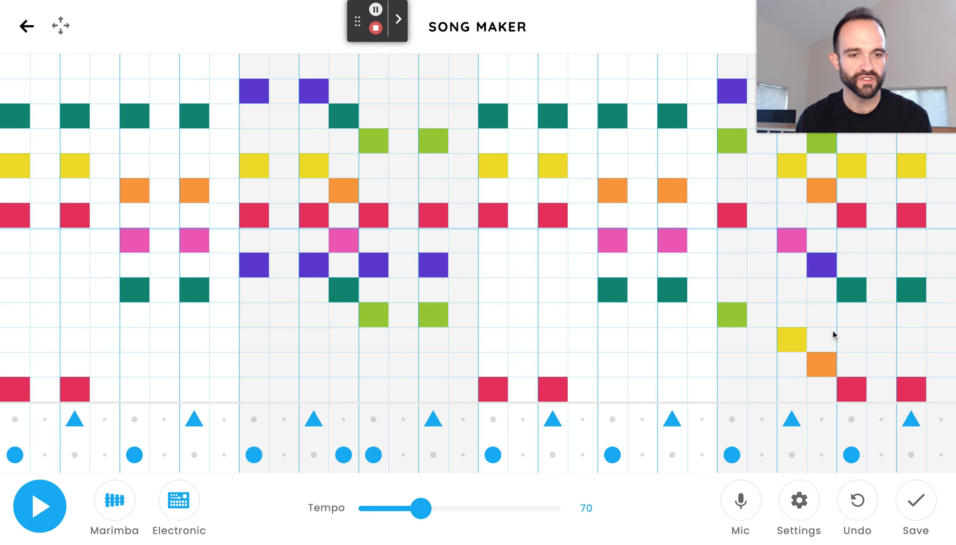
Add extra circle percussion hits on the lower row in columns 12 and 28, and play the song back
click(822, 455)
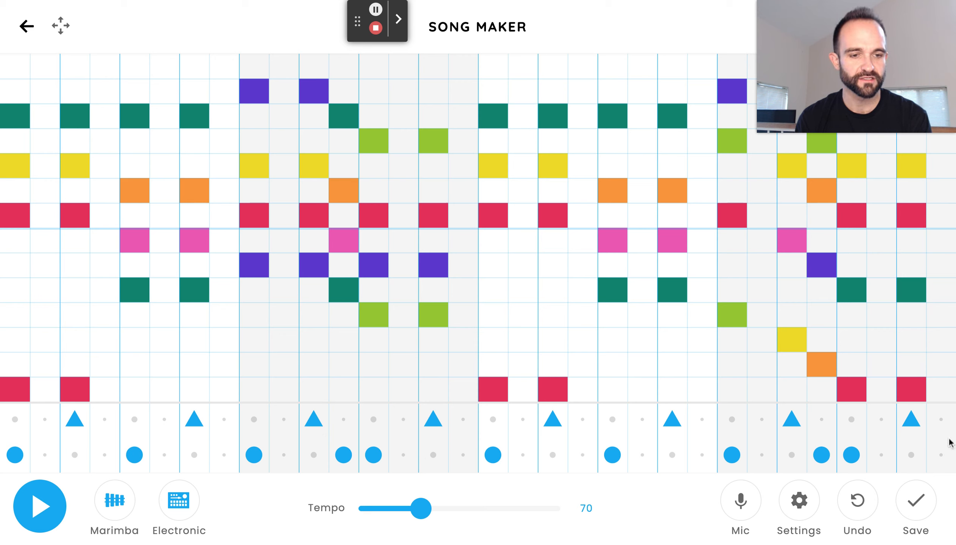
click(35, 507)
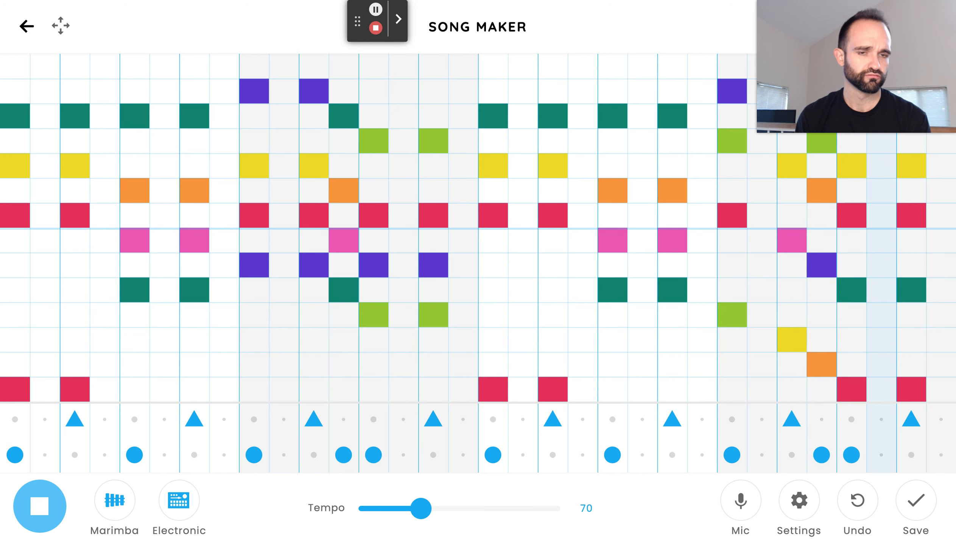
click(39, 506)
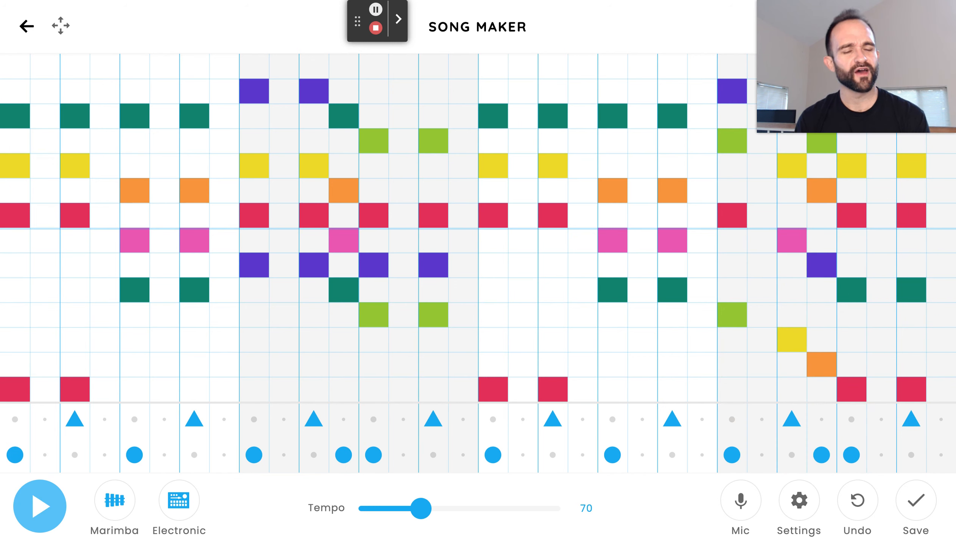